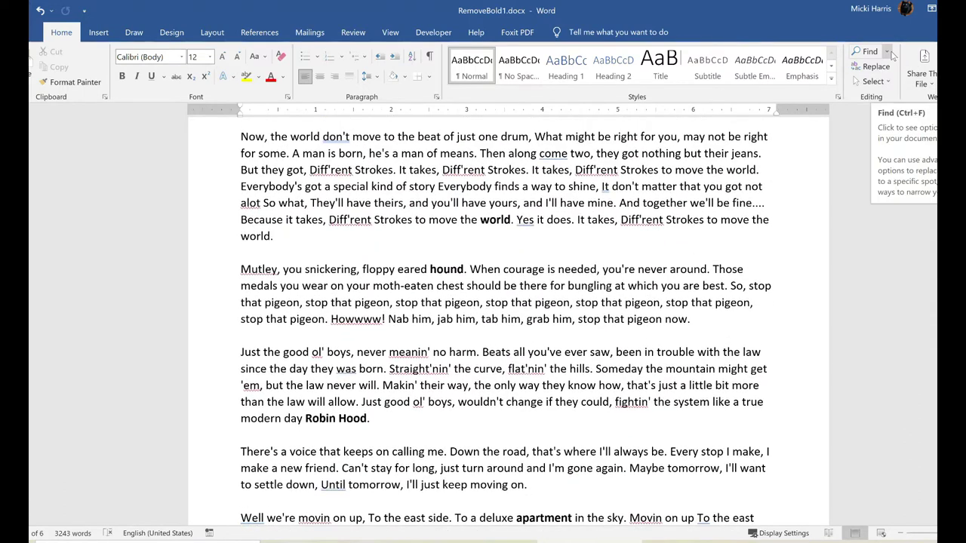
In Advanced Find, set the search format to Font: Bold.
{"action": "left_click", "coordinate": [889, 53]}
{"action": "left_click", "coordinate": [895, 85]}
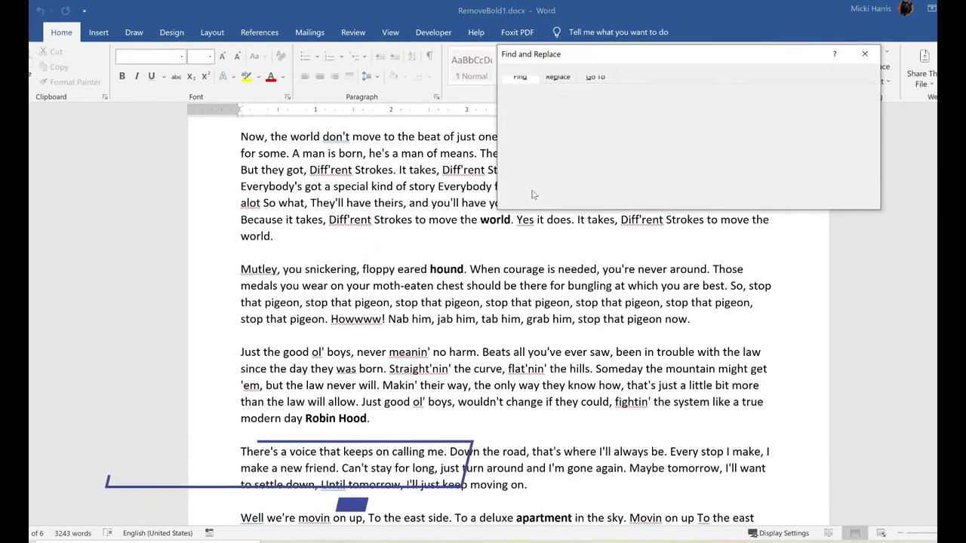
{"action": "left_click", "coordinate": [537, 365]}
{"action": "left_click", "coordinate": [510, 383]}
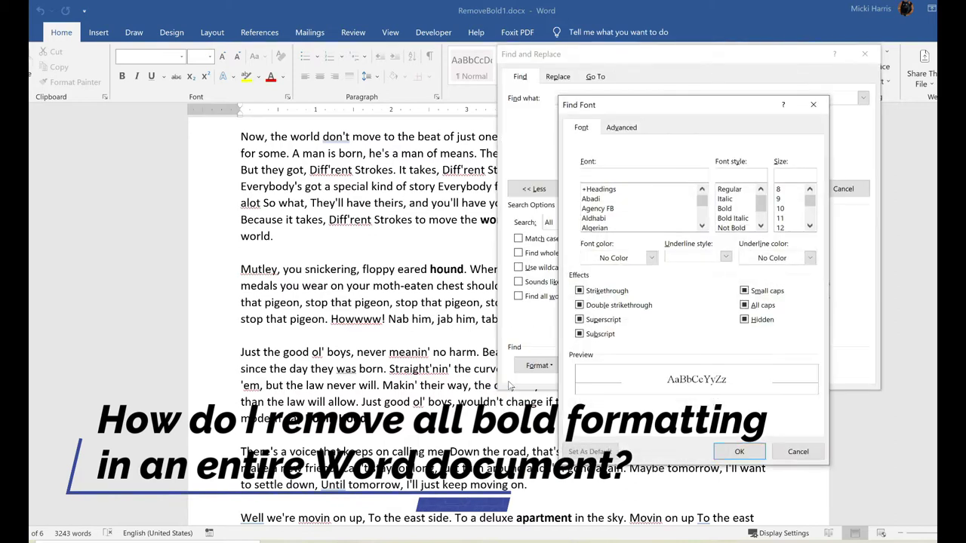
{"action": "left_click", "coordinate": [724, 208]}
{"action": "left_click", "coordinate": [740, 451]}
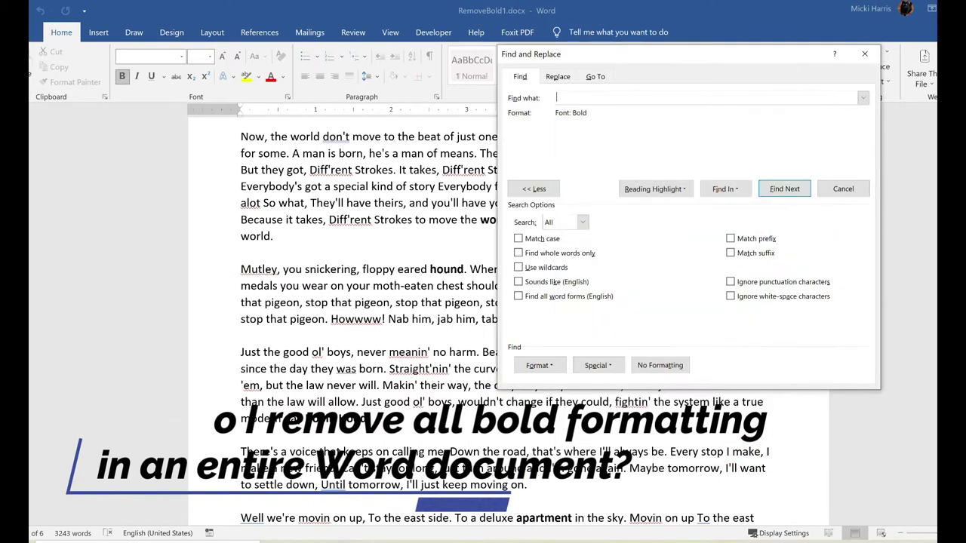
Set the replacement font style to Regular and replace all bold text.
{"action": "left_click", "coordinate": [557, 76]}
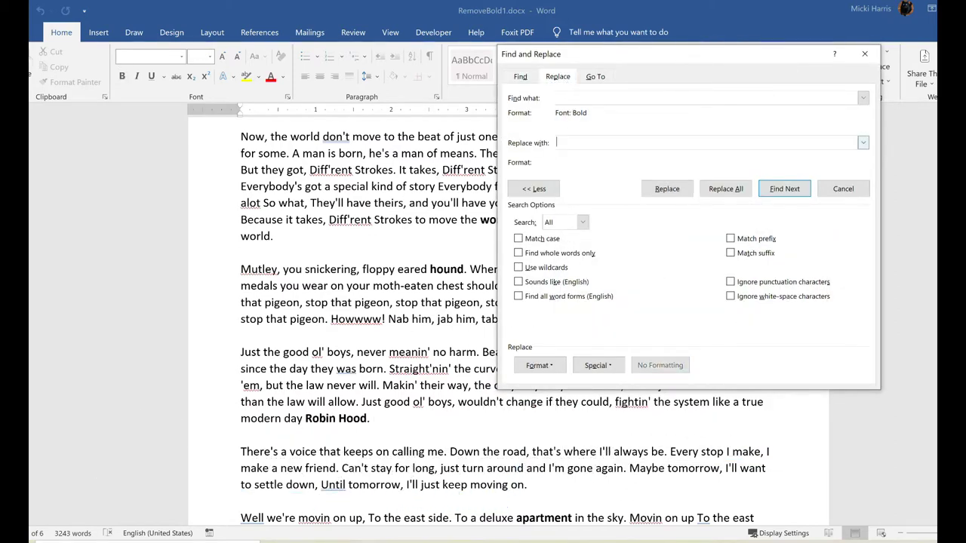
{"action": "left_click", "coordinate": [537, 365]}
{"action": "left_click", "coordinate": [513, 383]}
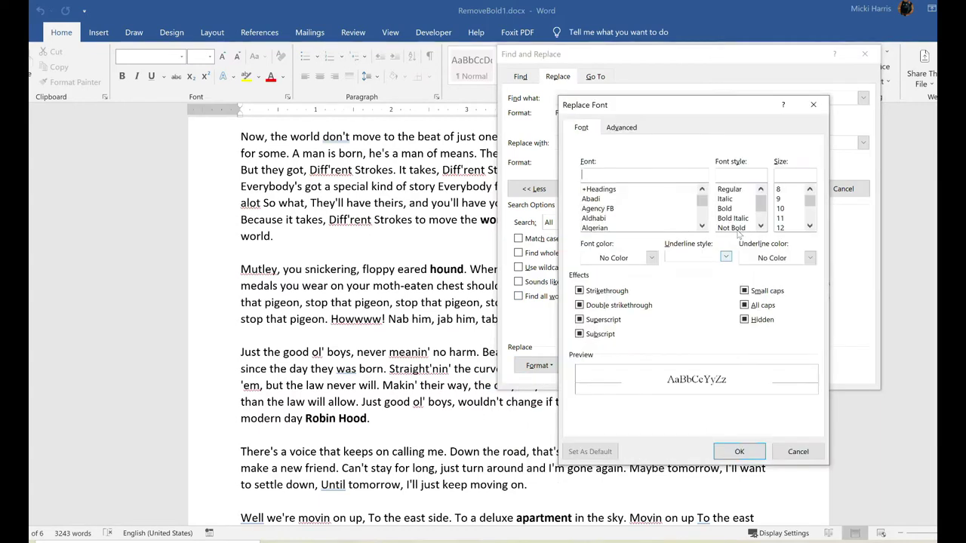
{"action": "left_click", "coordinate": [729, 188]}
{"action": "left_click", "coordinate": [739, 451]}
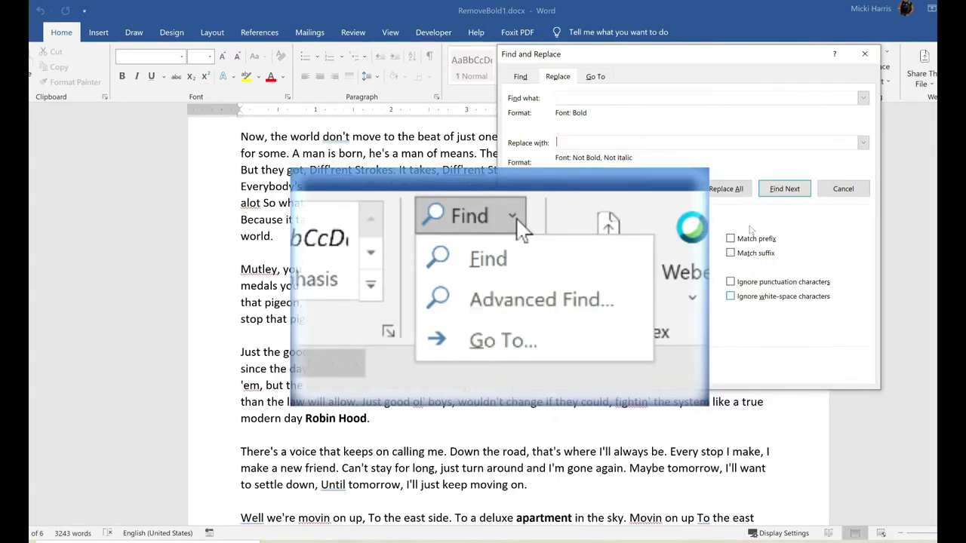
{"action": "left_click", "coordinate": [732, 190]}
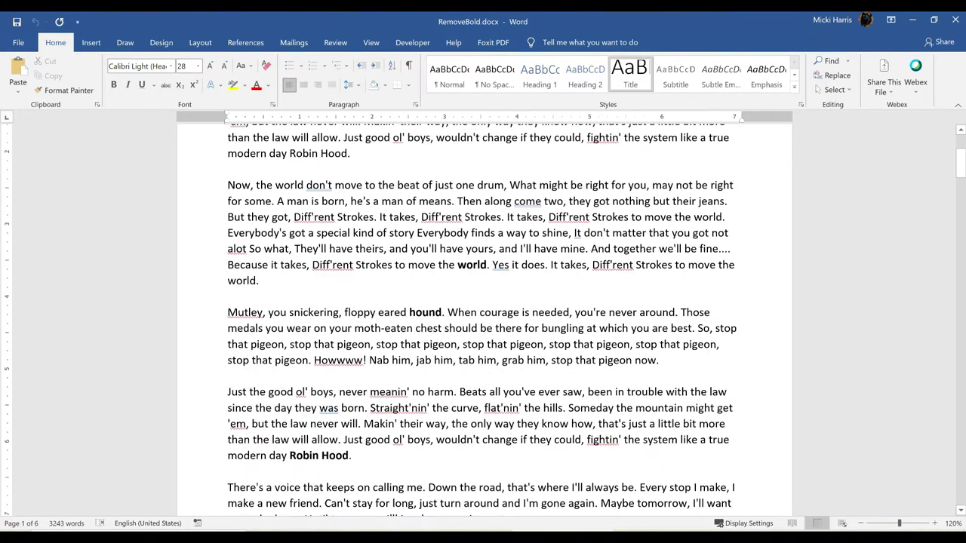
{"action": "scroll", "coordinate": [483, 317], "scroll_direction": "down", "scroll_amount": 4}
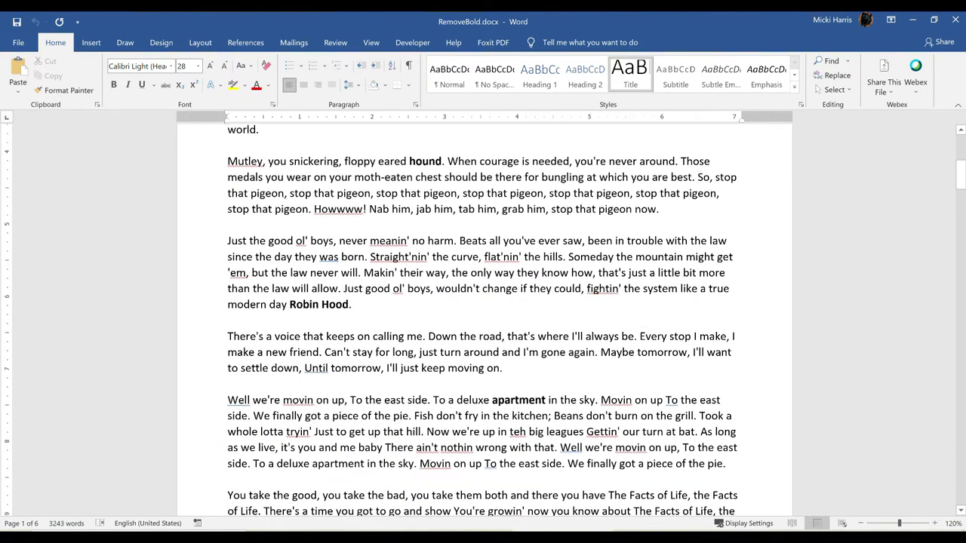
{"action": "scroll", "coordinate": [483, 317], "scroll_direction": "down", "scroll_amount": 10}
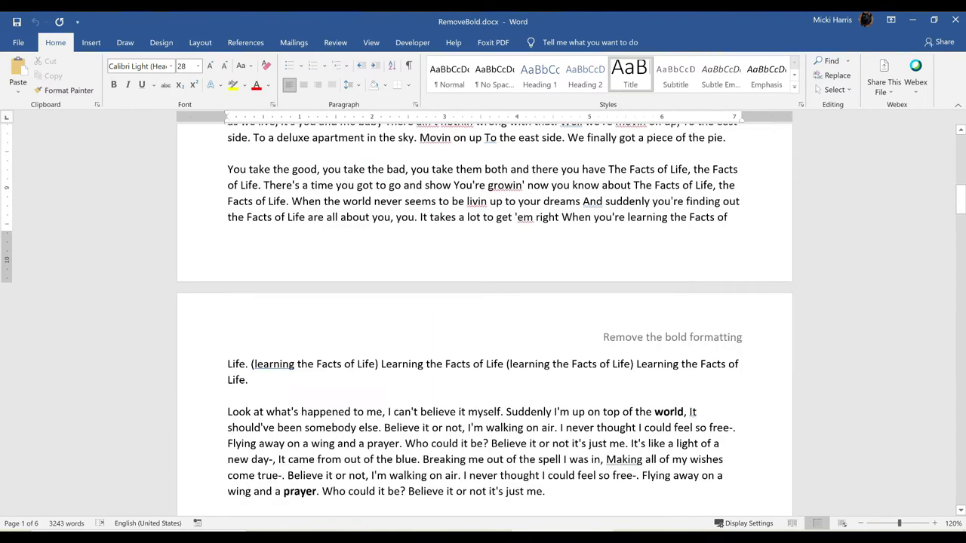
{"action": "scroll", "coordinate": [483, 317], "scroll_direction": "down", "scroll_amount": 8}
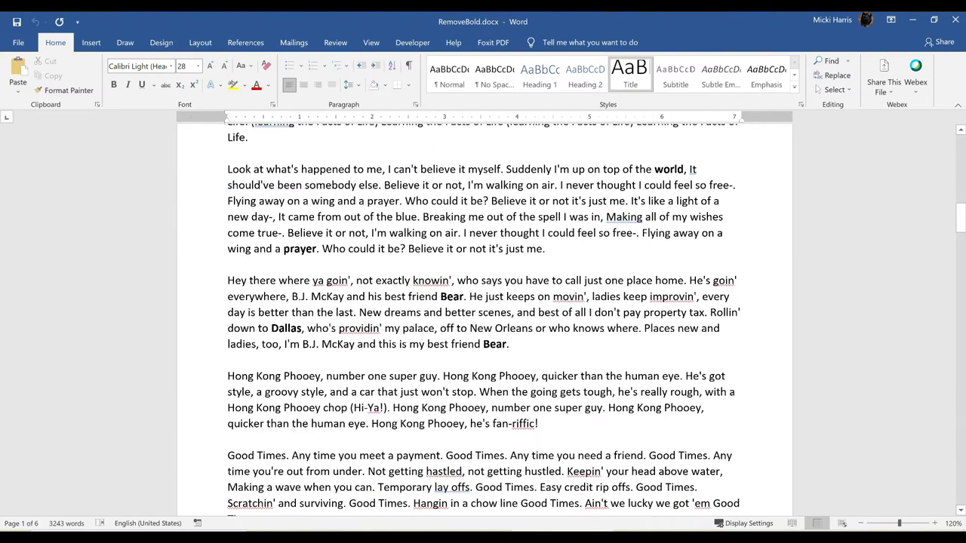
{"action": "scroll", "coordinate": [483, 316], "scroll_direction": "down", "scroll_amount": 5}
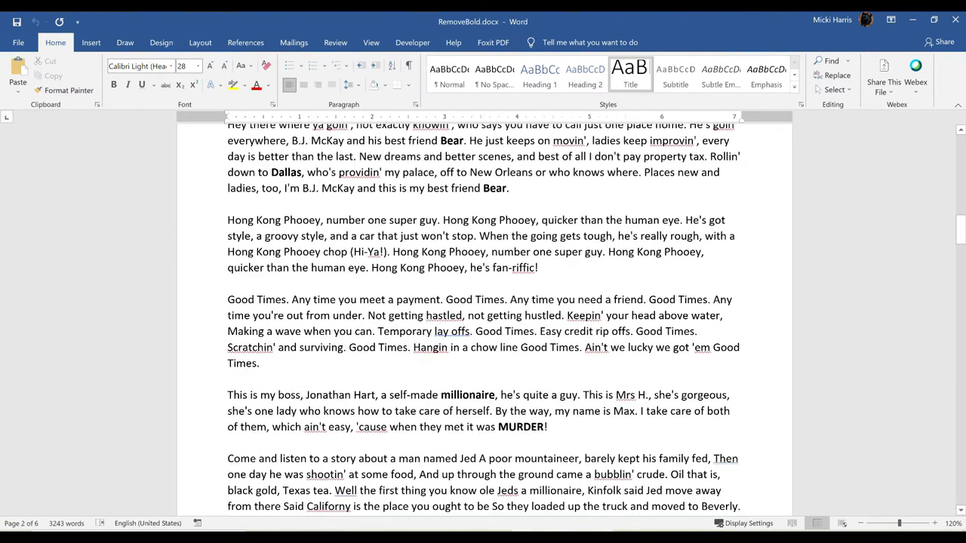
{"action": "scroll", "coordinate": [483, 317], "scroll_direction": "down", "scroll_amount": 4}
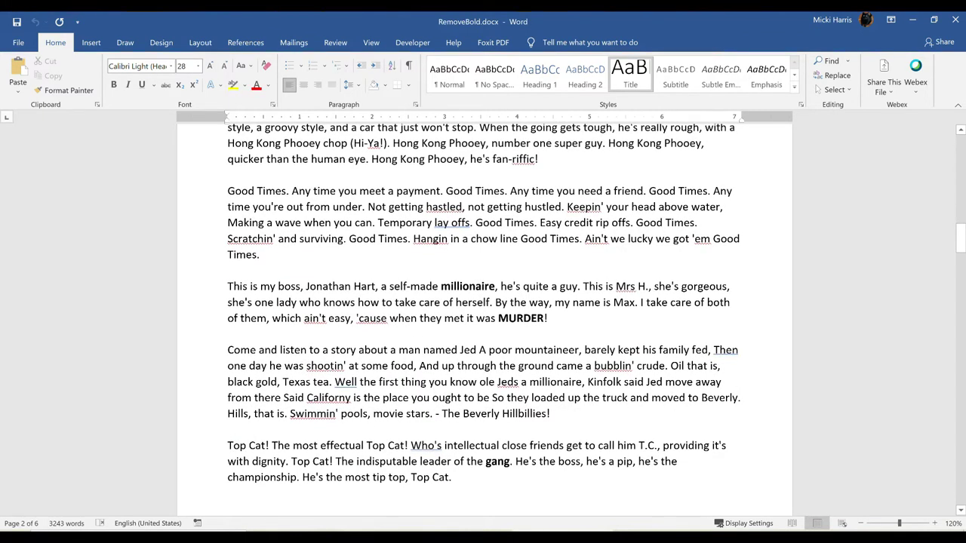
{"action": "scroll", "coordinate": [483, 317], "scroll_direction": "down", "scroll_amount": 5}
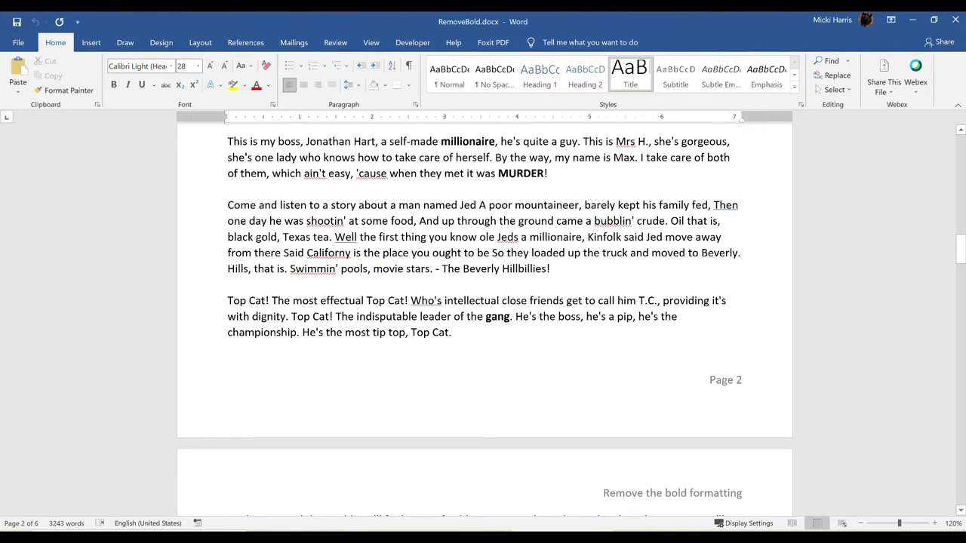
{"action": "scroll", "coordinate": [640, 329], "scroll_direction": "down", "scroll_amount": 2}
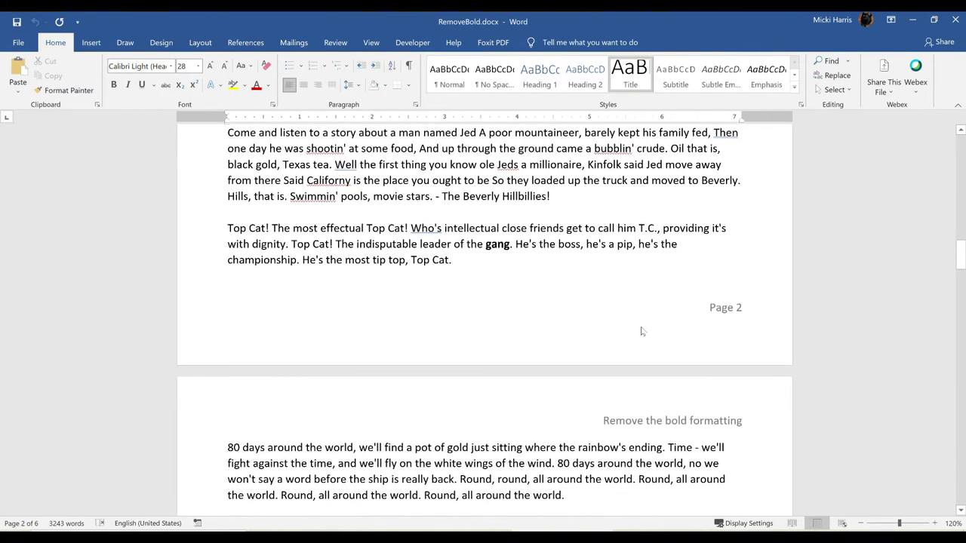
{"action": "scroll", "coordinate": [641, 329], "scroll_direction": "down", "scroll_amount": 7}
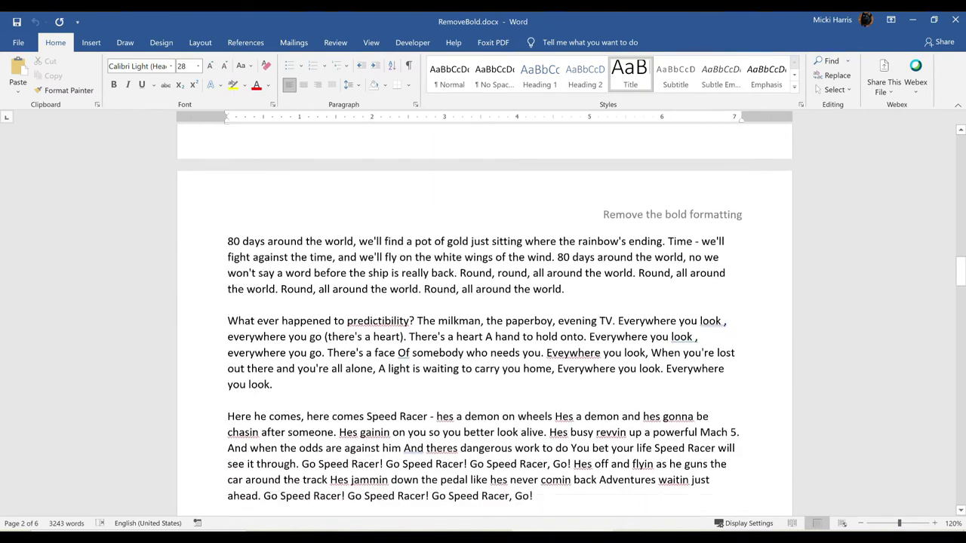
{"action": "scroll", "coordinate": [483, 320], "scroll_direction": "down", "scroll_amount": 1}
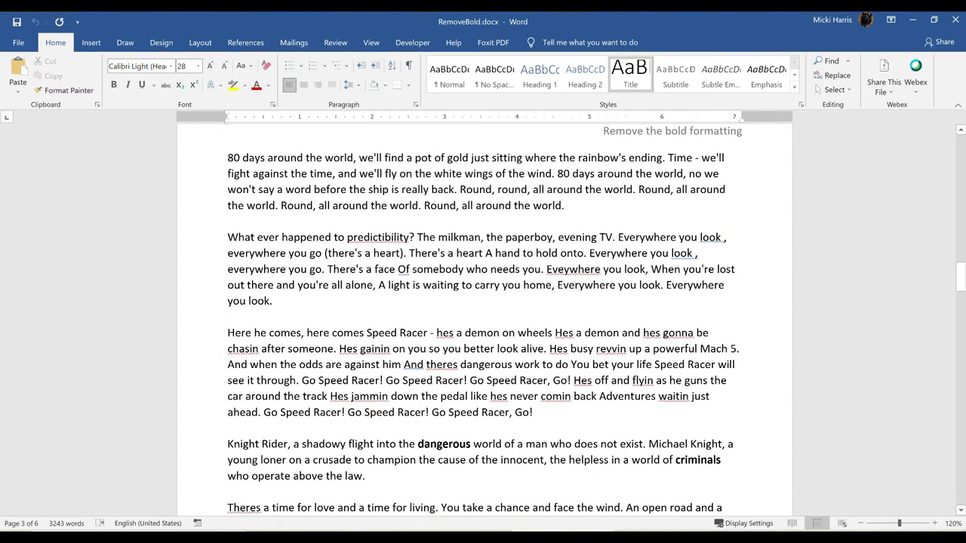
{"action": "scroll", "coordinate": [483, 320], "scroll_direction": "down", "scroll_amount": 2}
{"action": "scroll", "coordinate": [483, 321], "scroll_direction": "down", "scroll_amount": 2}
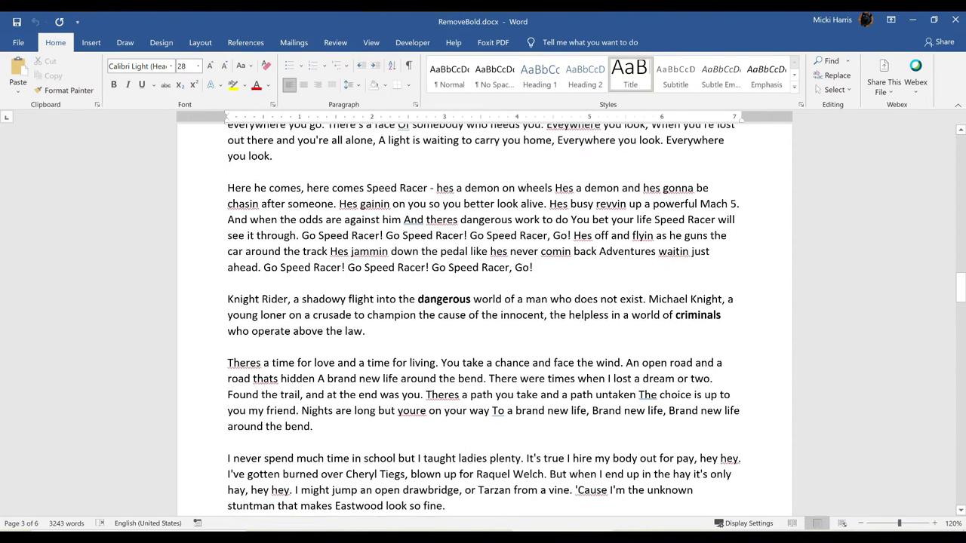
{"action": "scroll", "coordinate": [483, 321], "scroll_direction": "down", "scroll_amount": 3}
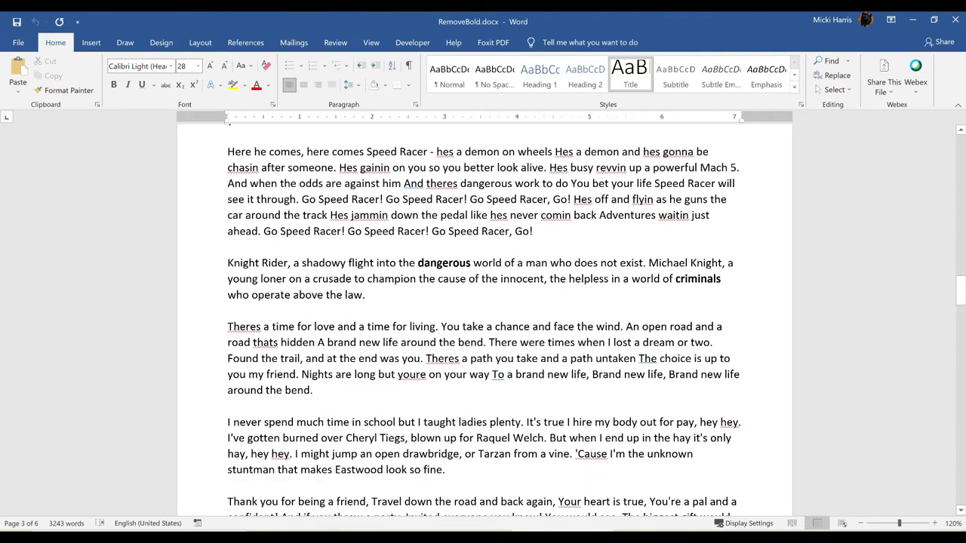
{"action": "scroll", "coordinate": [482, 321], "scroll_direction": "down", "scroll_amount": 1}
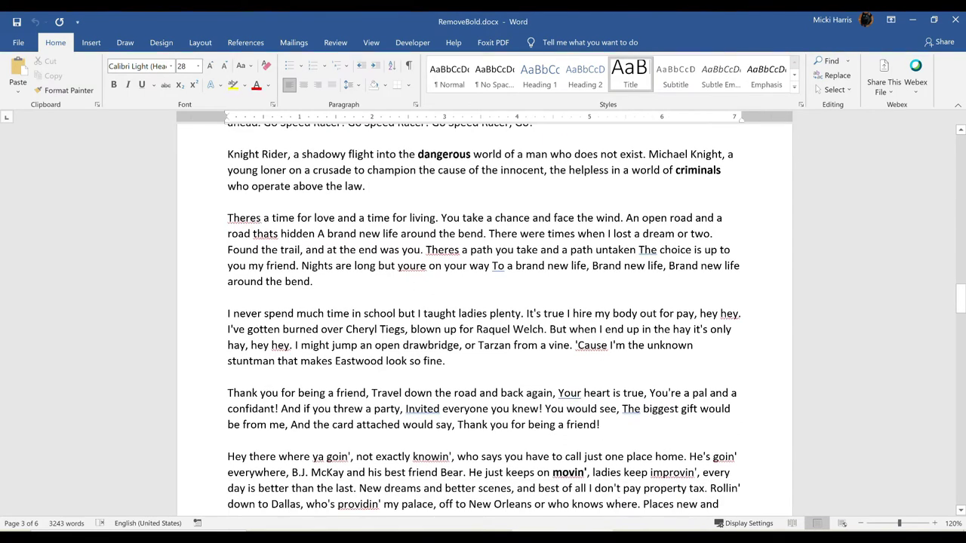
{"action": "scroll", "coordinate": [483, 321], "scroll_direction": "down", "scroll_amount": 3}
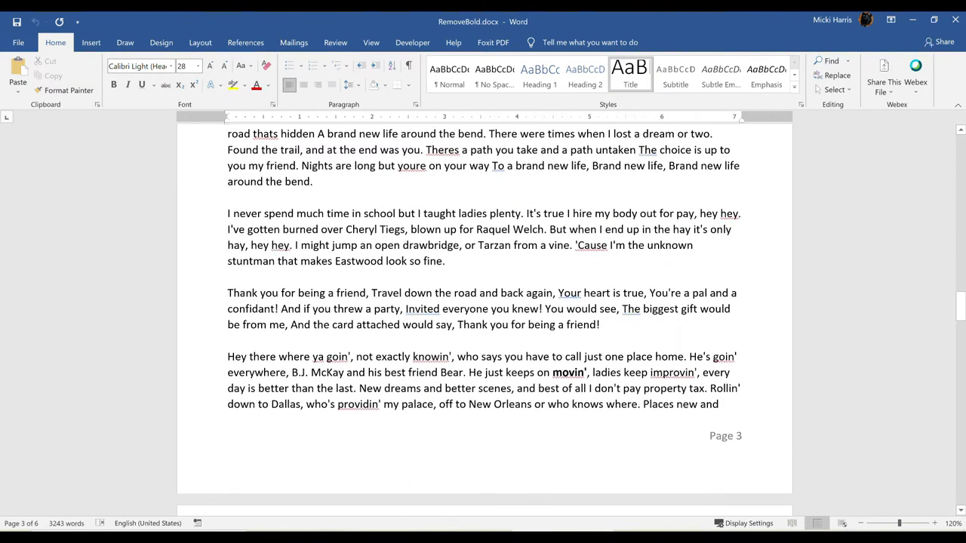
{"action": "scroll", "coordinate": [483, 320], "scroll_direction": "down", "scroll_amount": 2}
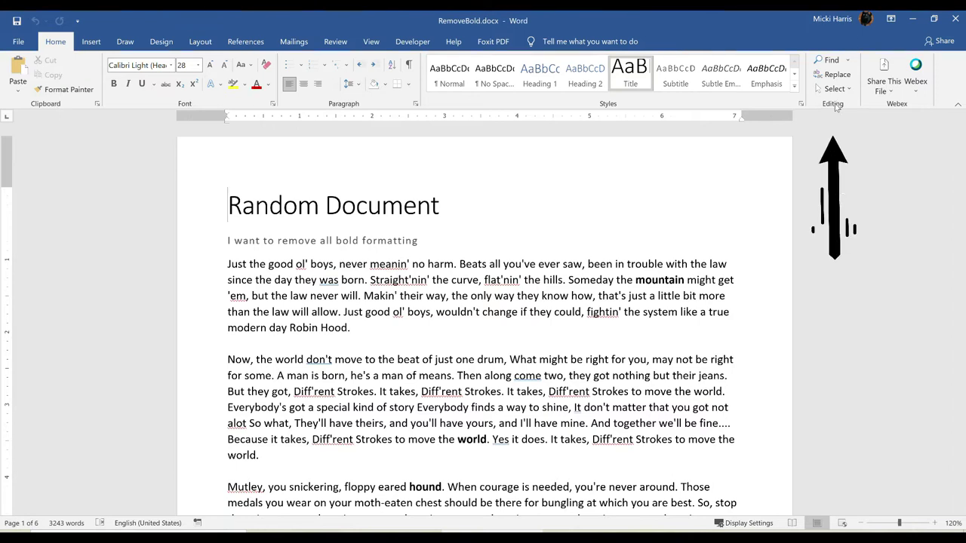
Open Advanced Find and set the search format to Bold font style.
{"action": "left_click", "coordinate": [848, 61]}
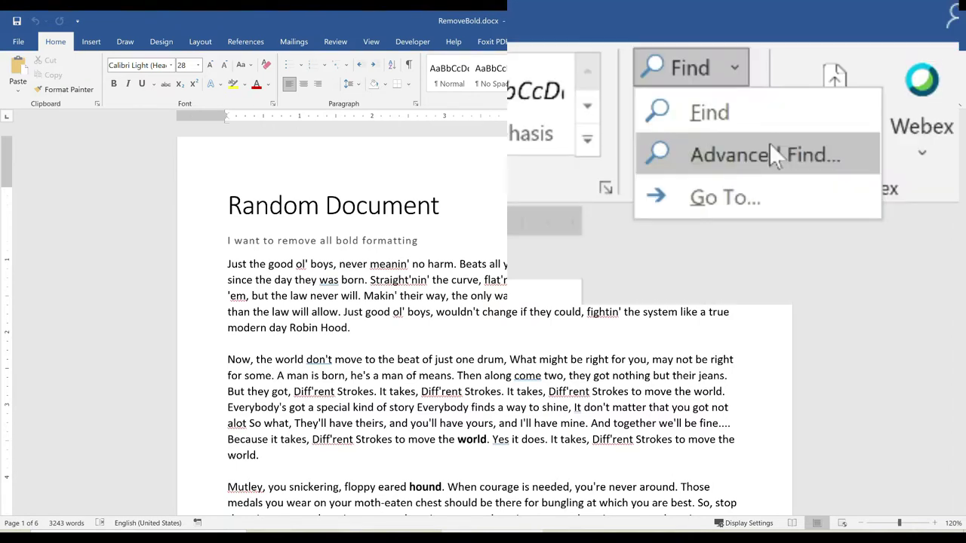
{"action": "left_click", "coordinate": [863, 97]}
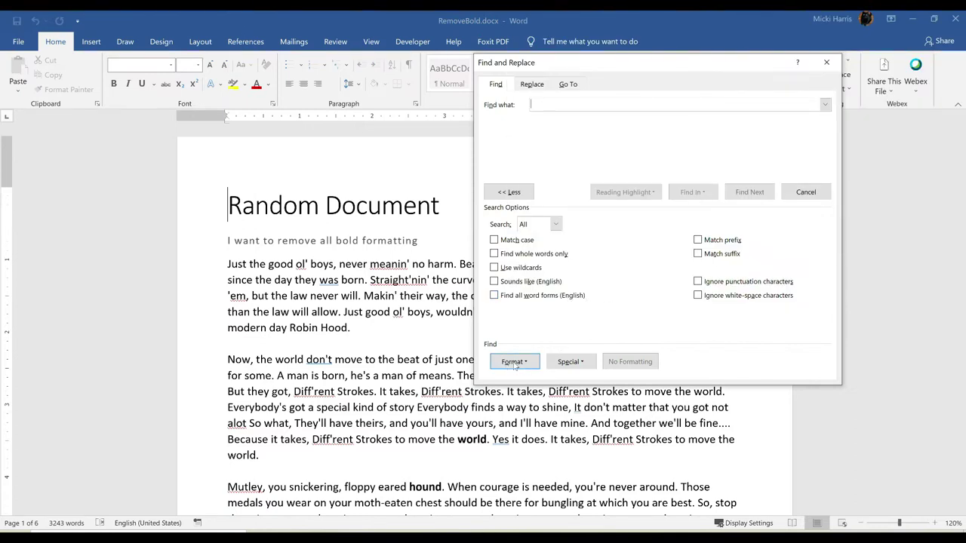
{"action": "left_click", "coordinate": [520, 365]}
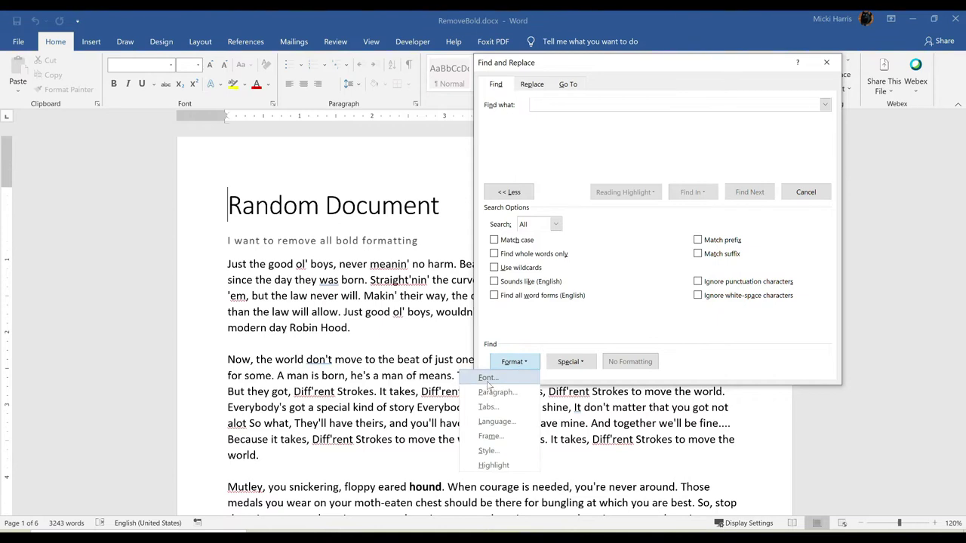
{"action": "left_click", "coordinate": [488, 380]}
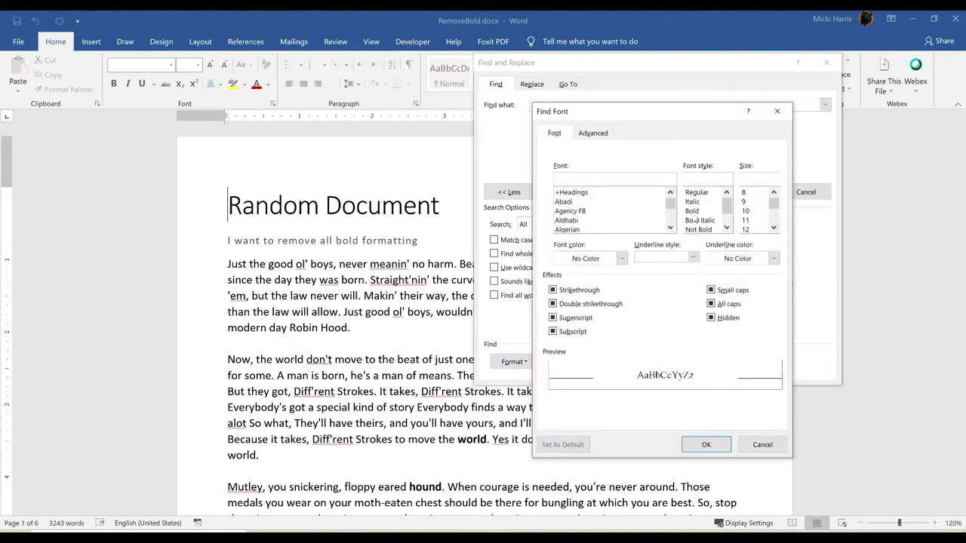
{"action": "left_click", "coordinate": [696, 214]}
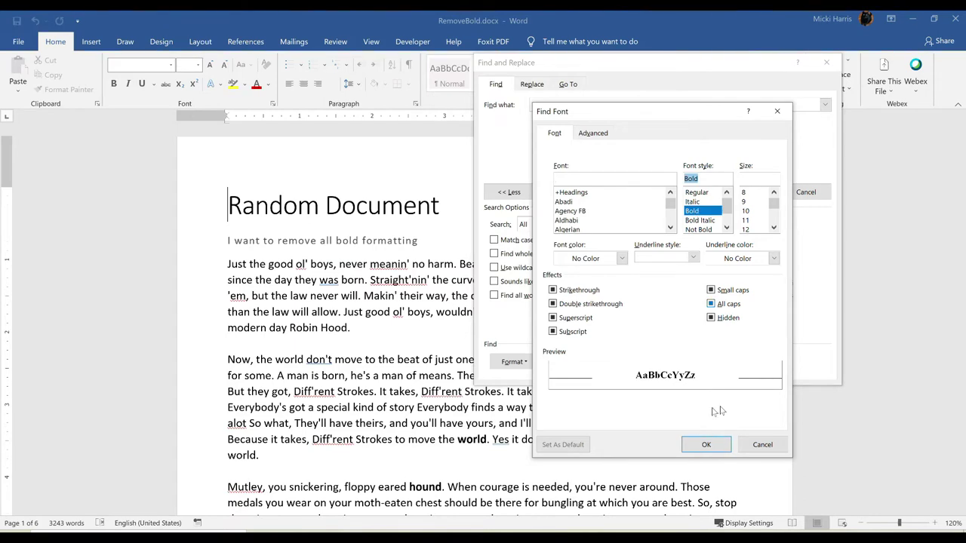
{"action": "left_click", "coordinate": [705, 444]}
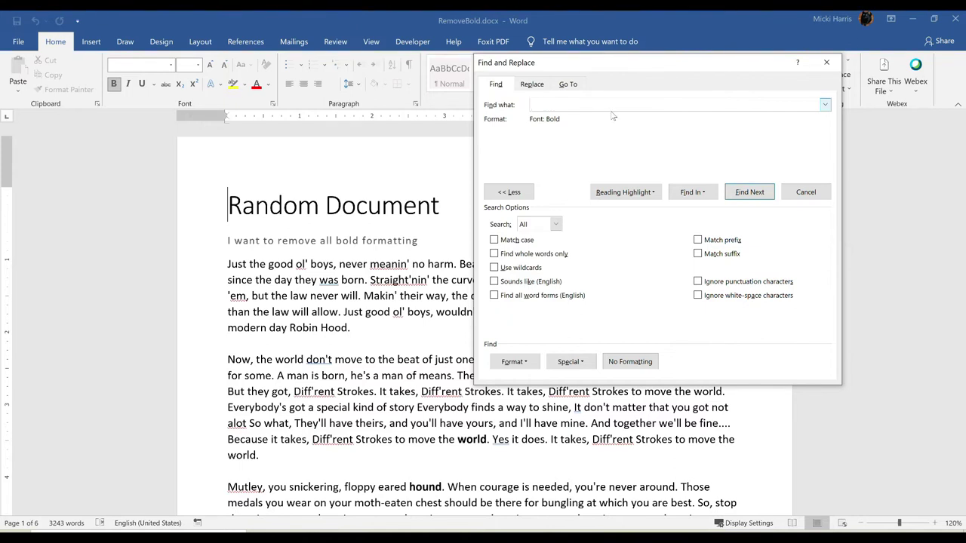
On the Replace tab, set the replacement font style to Regular (Not Bold, Not Italic).
{"action": "left_click", "coordinate": [532, 86]}
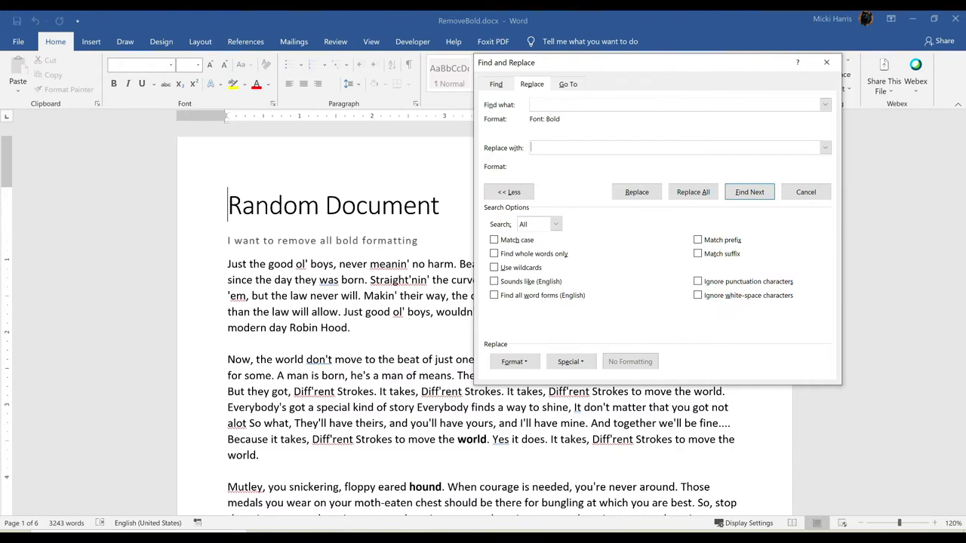
{"action": "left_click", "coordinate": [515, 362]}
{"action": "left_click", "coordinate": [503, 383]}
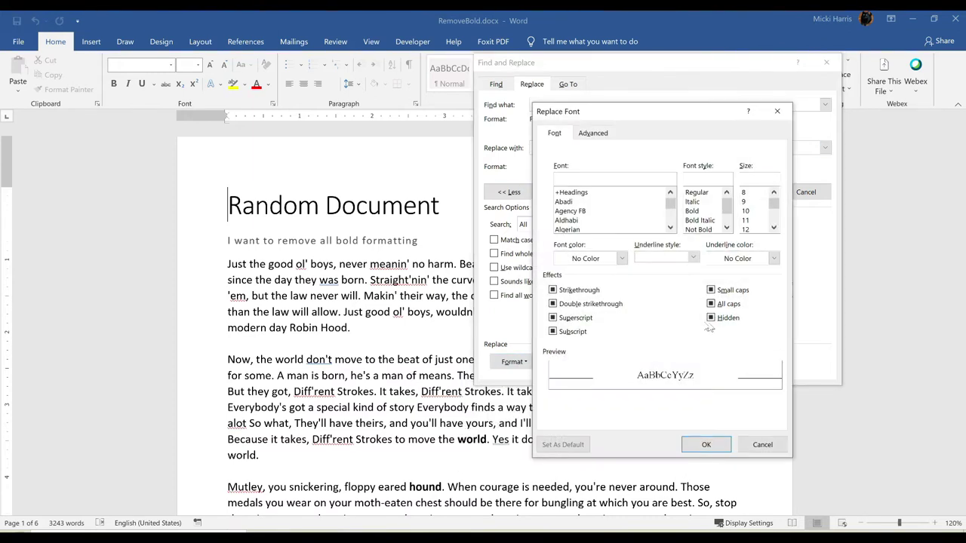
{"action": "left_click", "coordinate": [695, 193]}
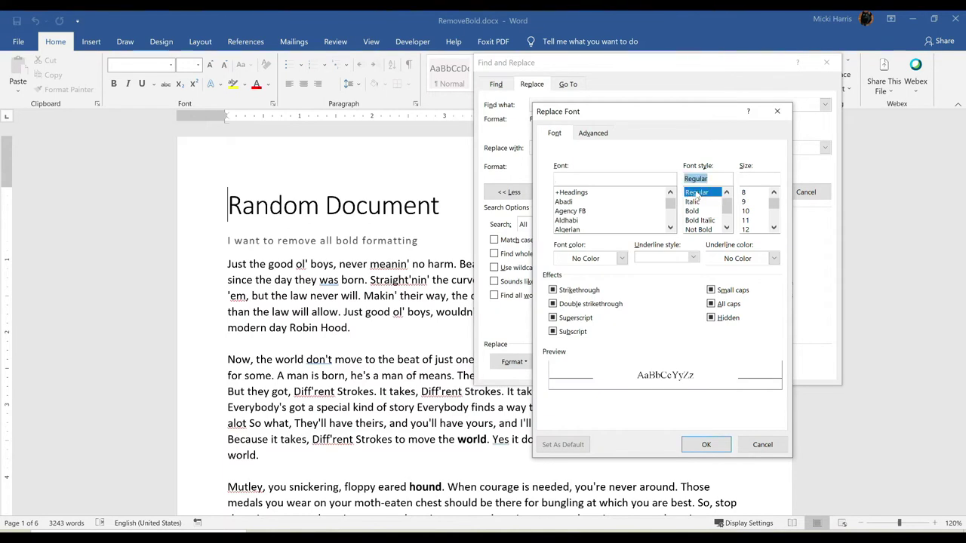
{"action": "left_click", "coordinate": [706, 444]}
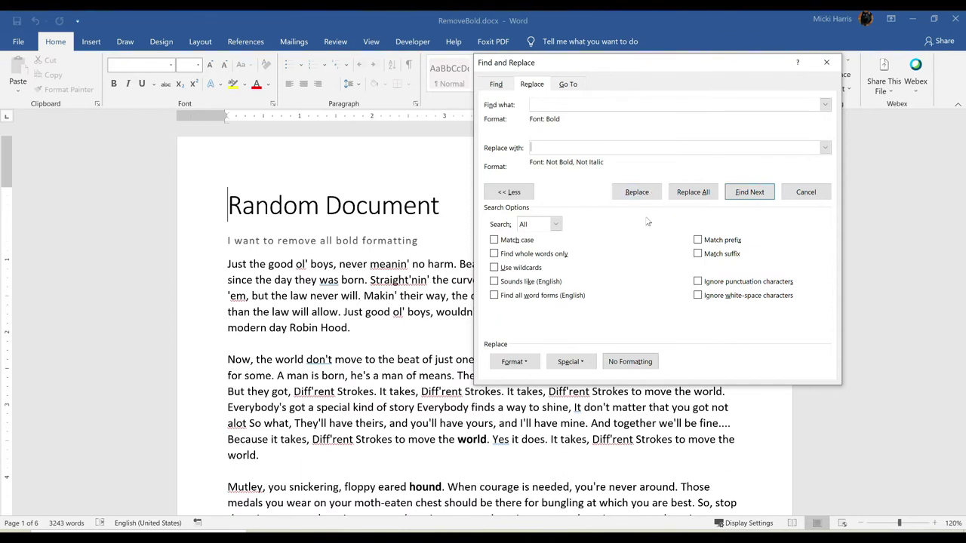
Replace all 33 bold runs with regular text and dismiss the summary.
{"action": "left_click", "coordinate": [693, 193]}
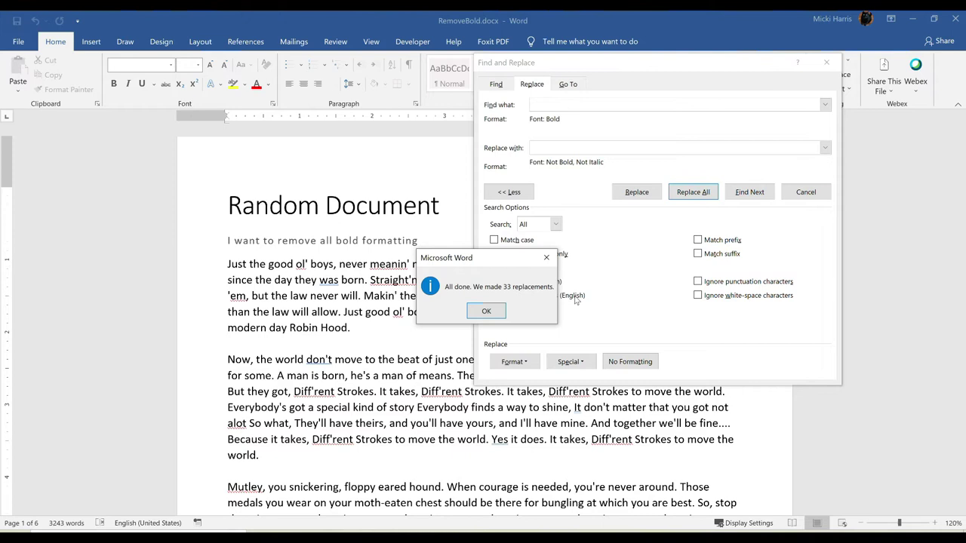
{"action": "left_click", "coordinate": [486, 311]}
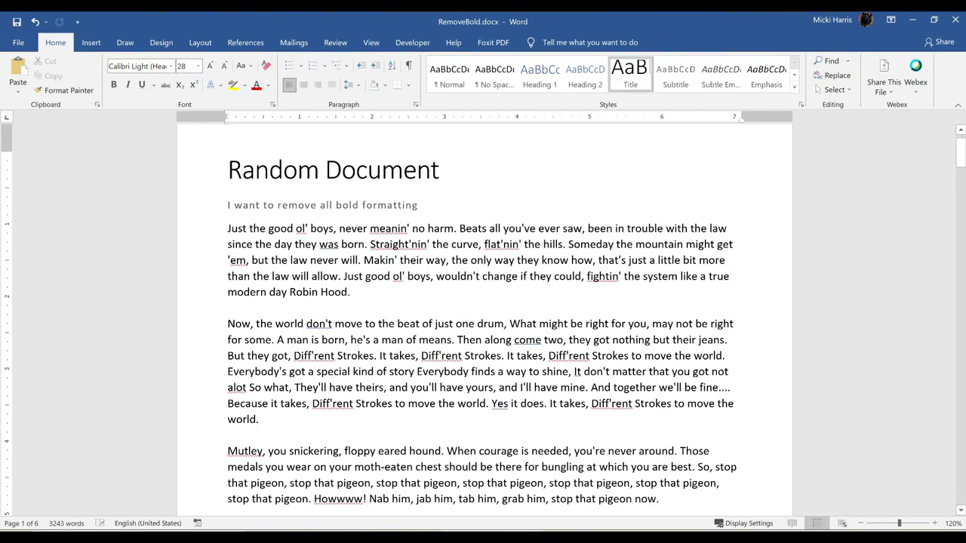
Undo the bold removal, then clear the replacement formatting in Advanced Find's Replace tab.
{"action": "key", "text": "ctrl+z"}
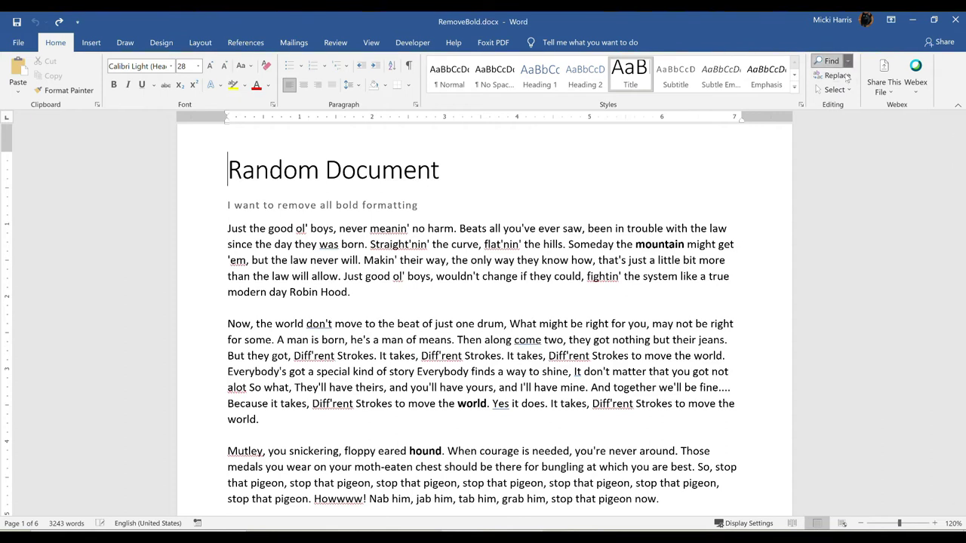
{"action": "left_click", "coordinate": [847, 60]}
{"action": "left_click", "coordinate": [853, 91]}
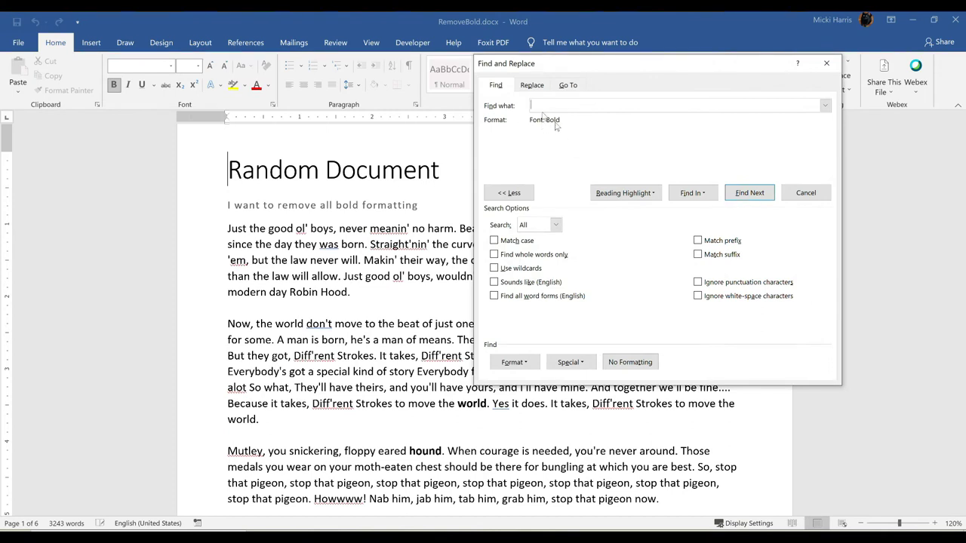
{"action": "left_click", "coordinate": [532, 86]}
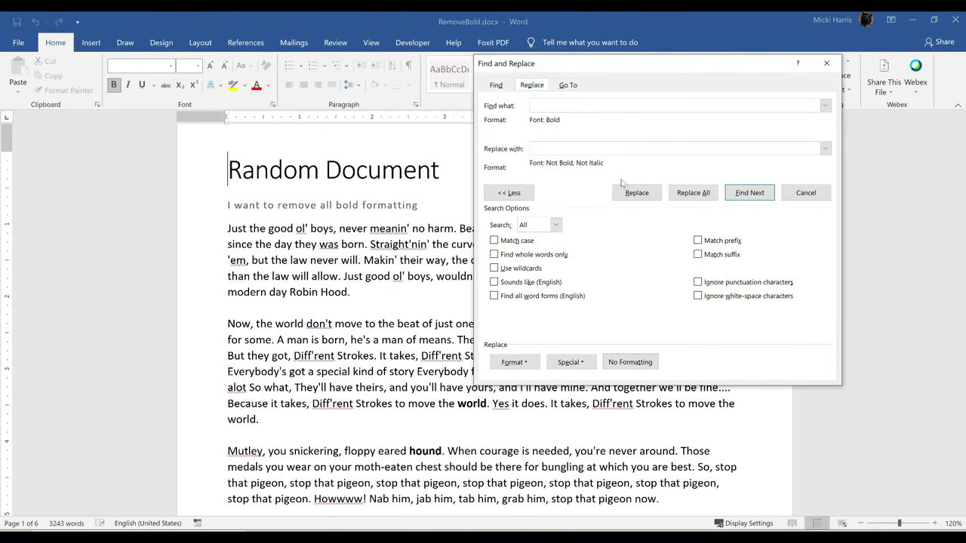
{"action": "left_click", "coordinate": [572, 148]}
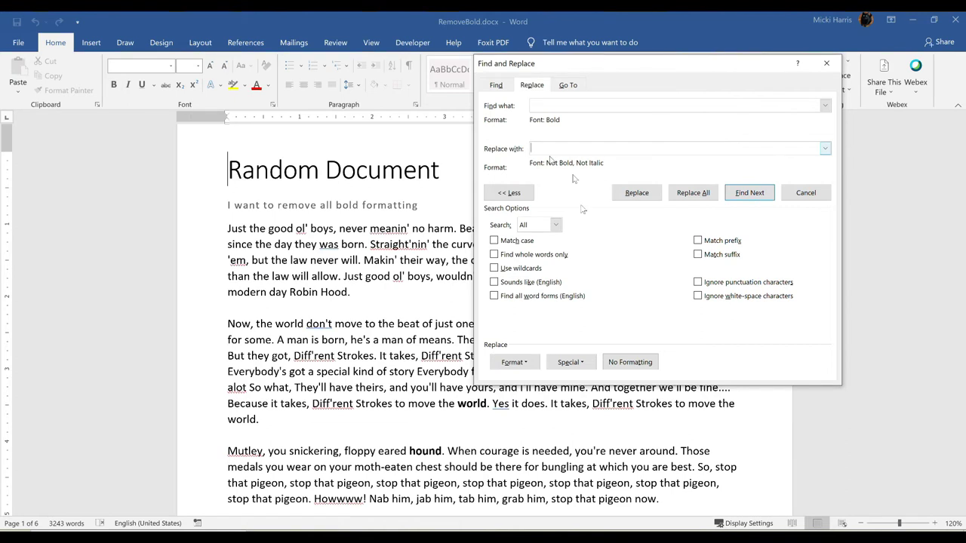
{"action": "left_click", "coordinate": [630, 364]}
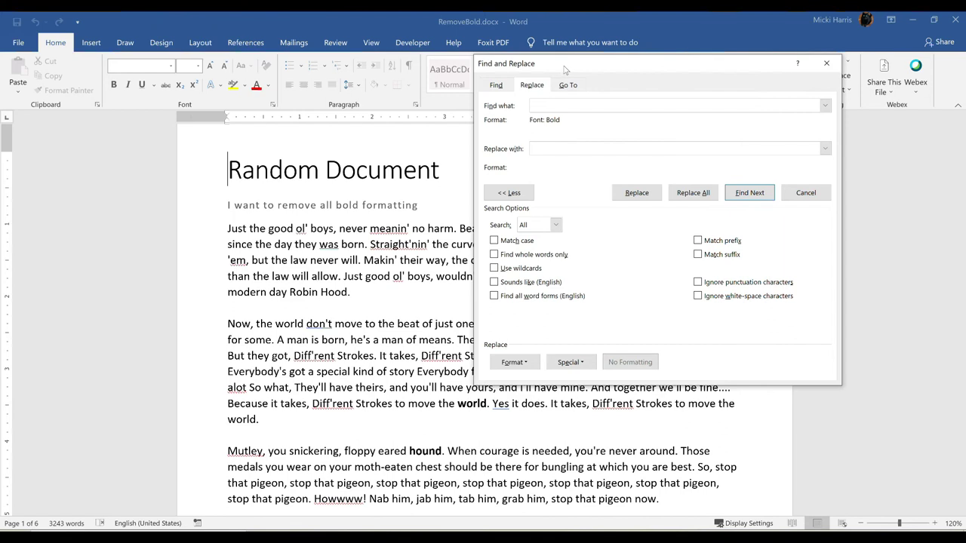
Move the dialog aside and replace the first bold match, 'mountain', with nothing.
{"action": "left_click_drag", "start_coordinate": [565, 71], "coordinate": [184, 173]}
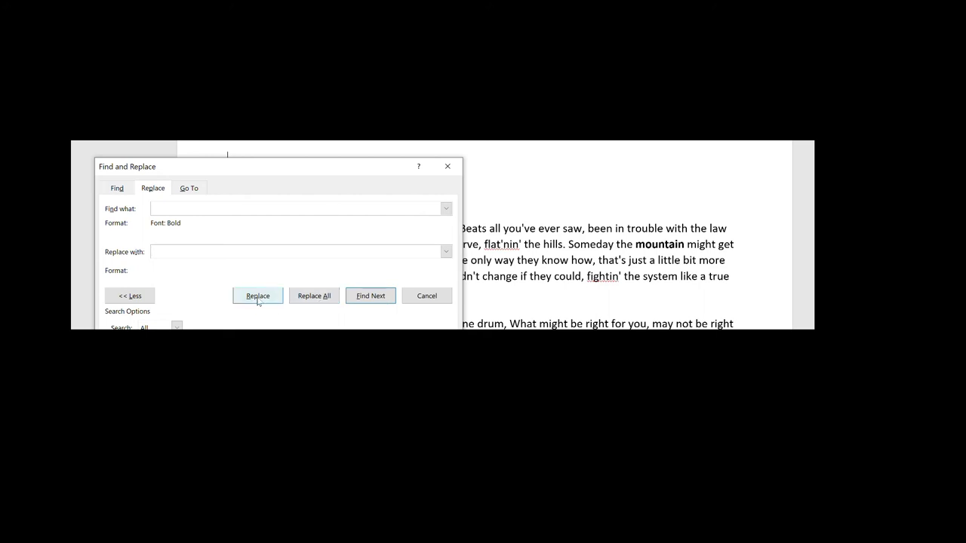
{"action": "left_click", "coordinate": [257, 297]}
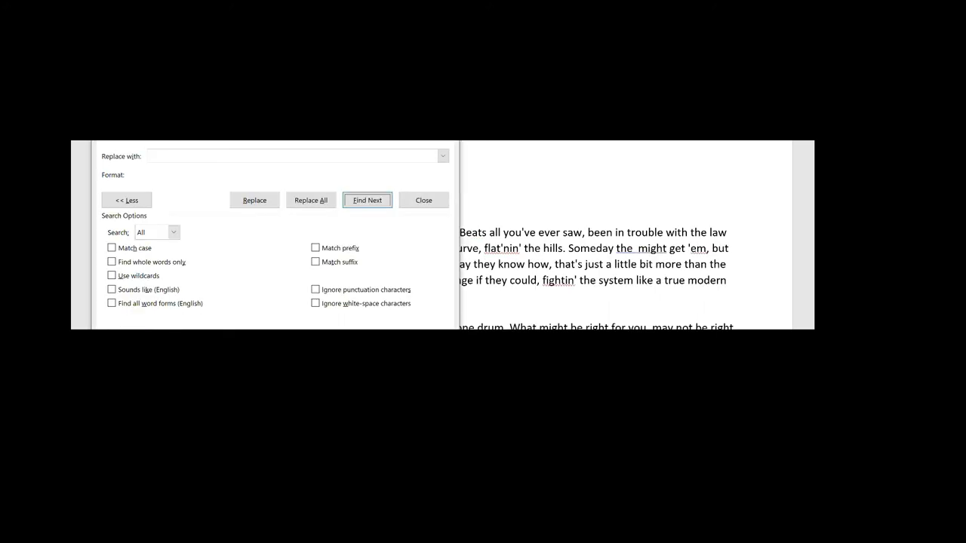